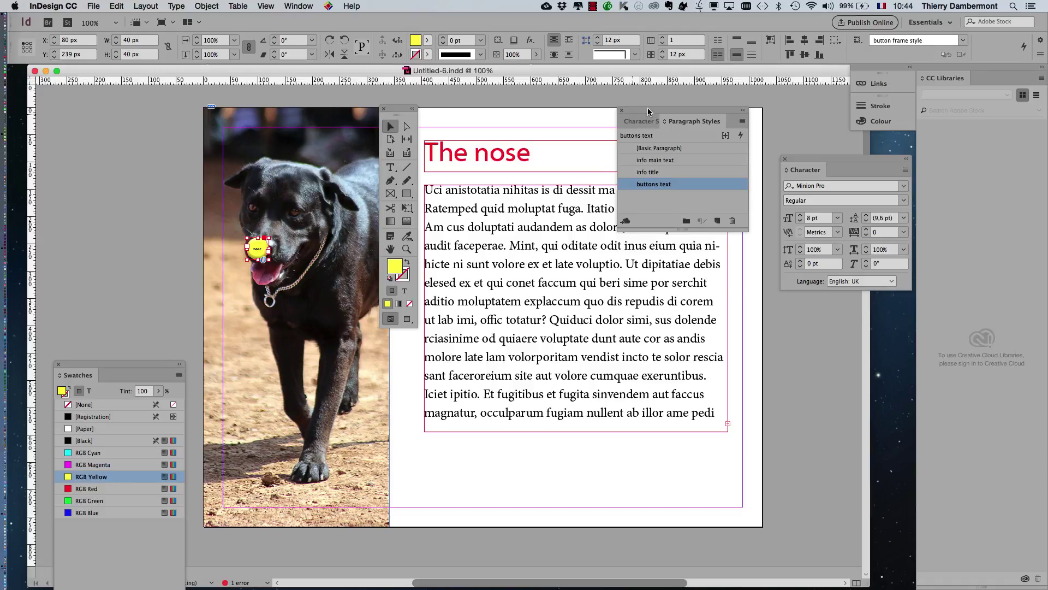
Move the Paragraph Styles and Tools panels away from the dog photo and text on the page
drag(644, 112, 811, 366)
drag(393, 111, 127, 106)
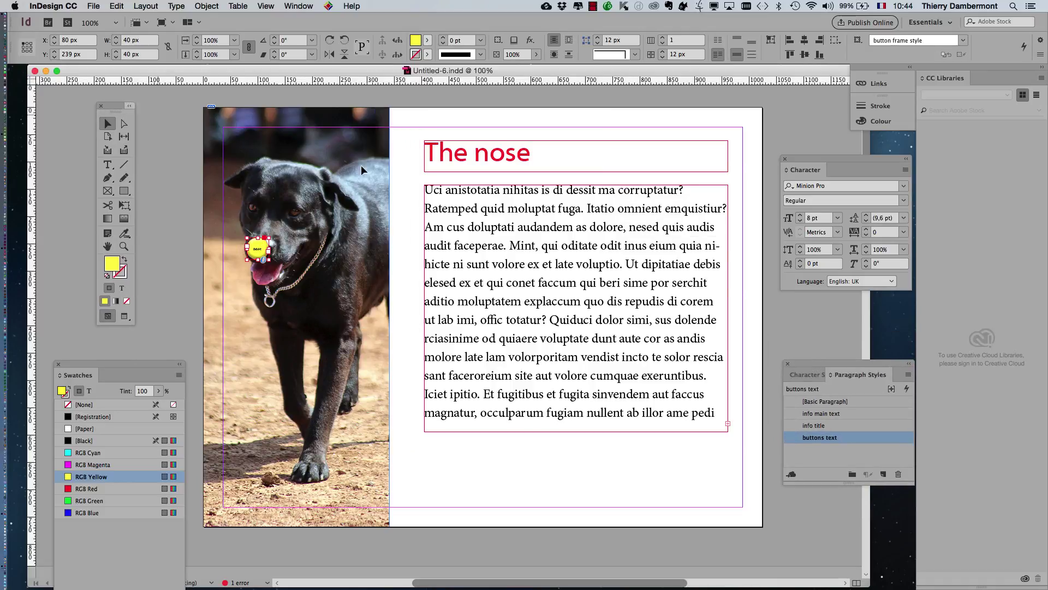
click(549, 208)
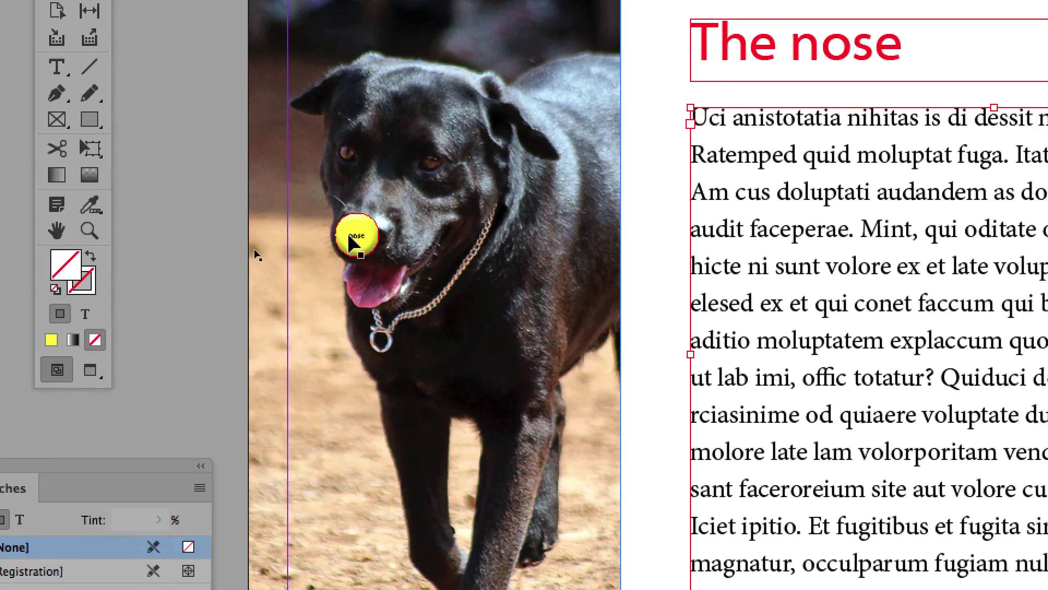
click(2, 315)
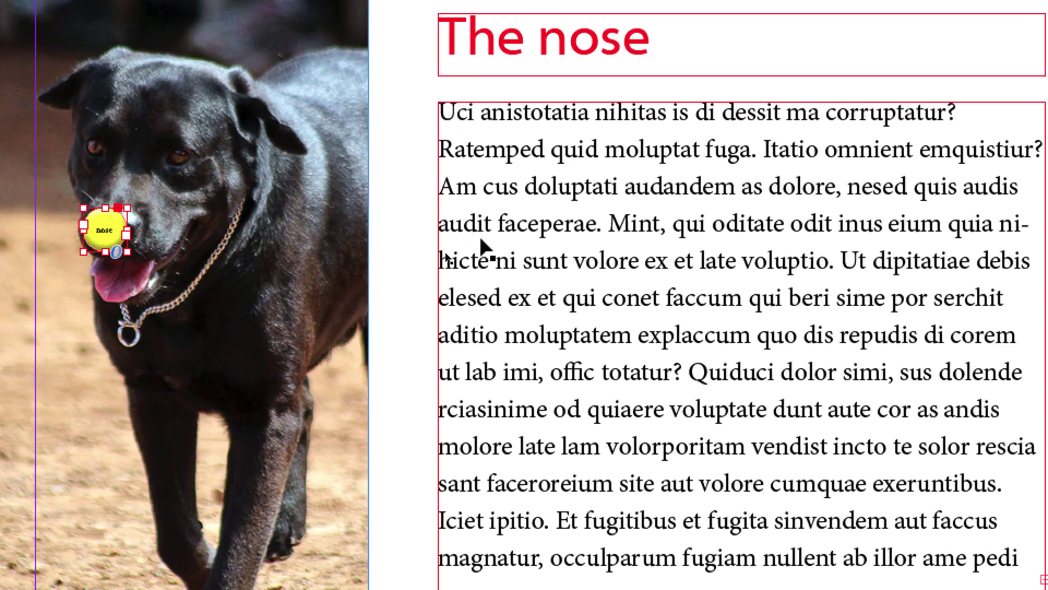
click(729, 250)
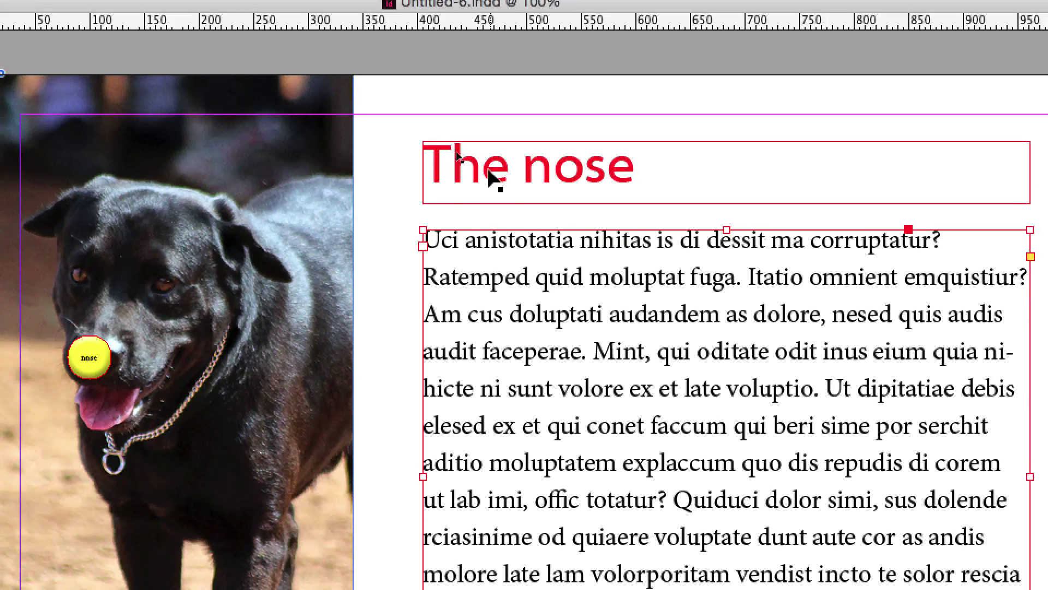
click(514, 54)
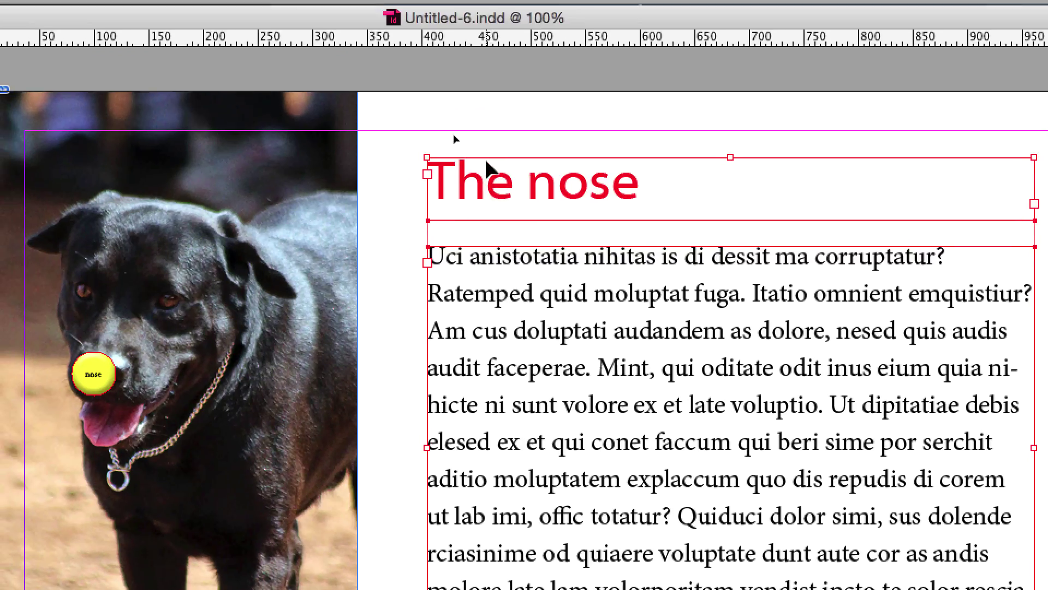
click(463, 39)
drag(463, 39, 491, 205)
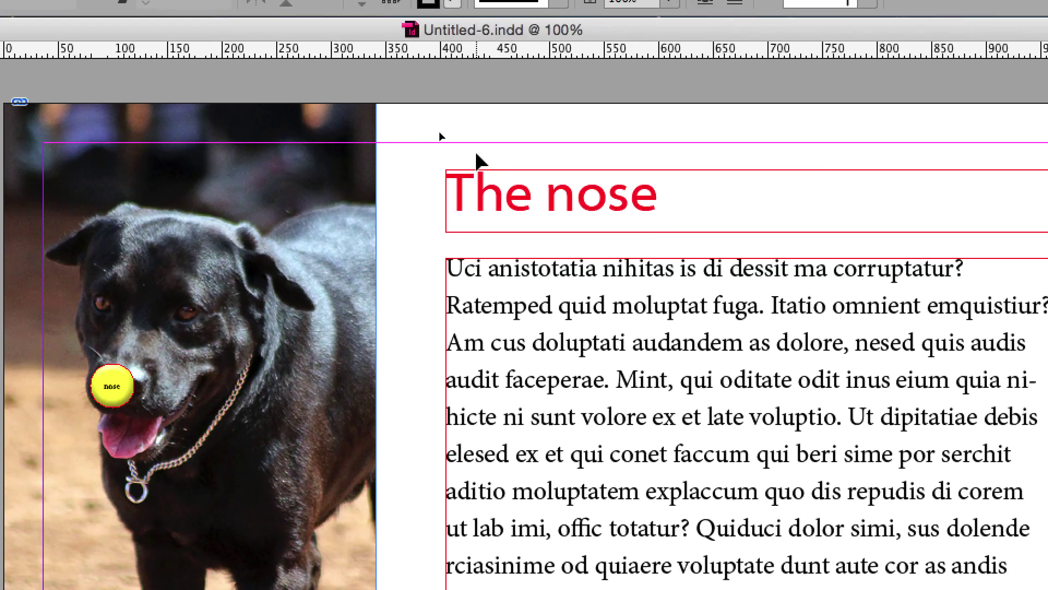
drag(481, 148, 515, 276)
drag(489, 201, 489, 200)
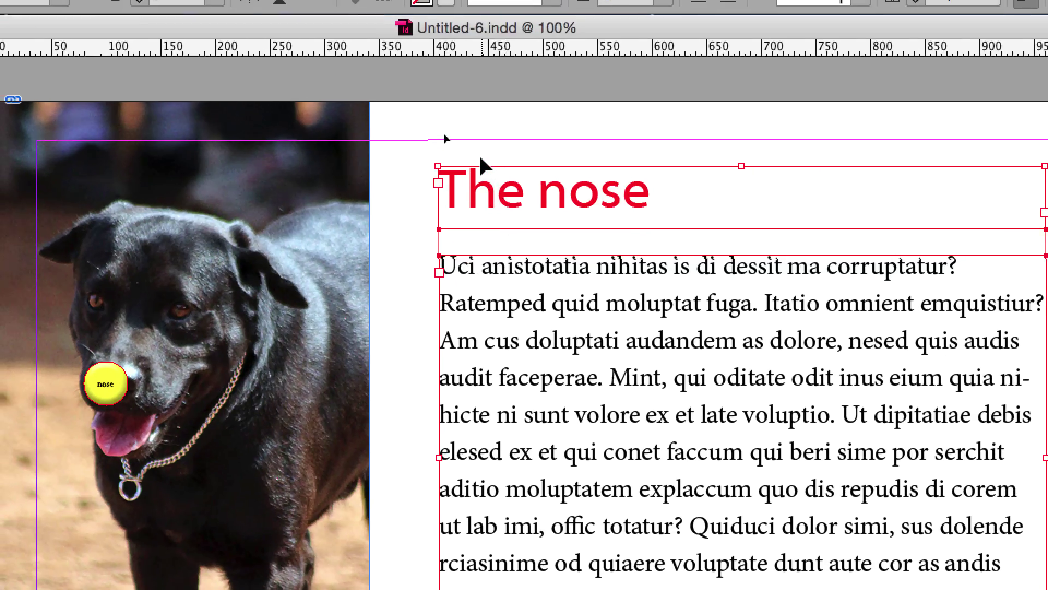
drag(464, 70, 473, 110)
drag(483, 168, 503, 261)
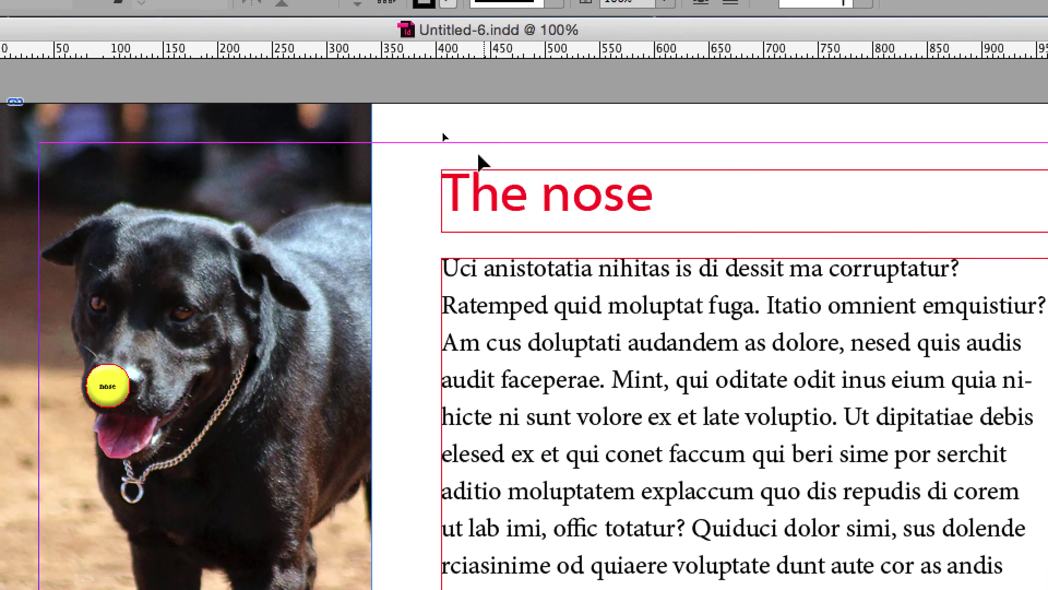
Group the title frame "The nose" with the body text frame below it and select the group
drag(456, 153, 538, 300)
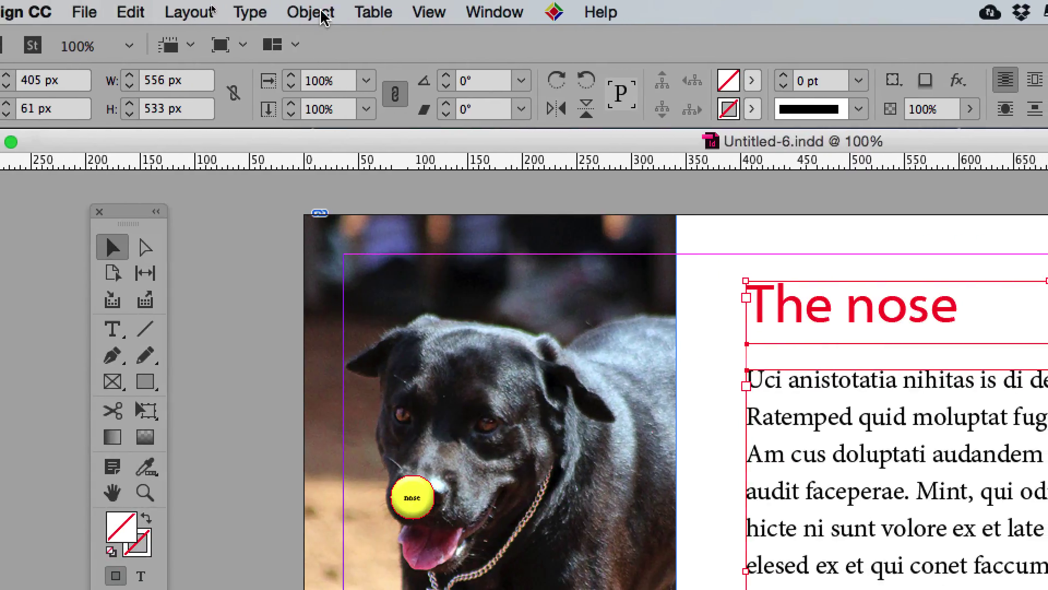
click(314, 11)
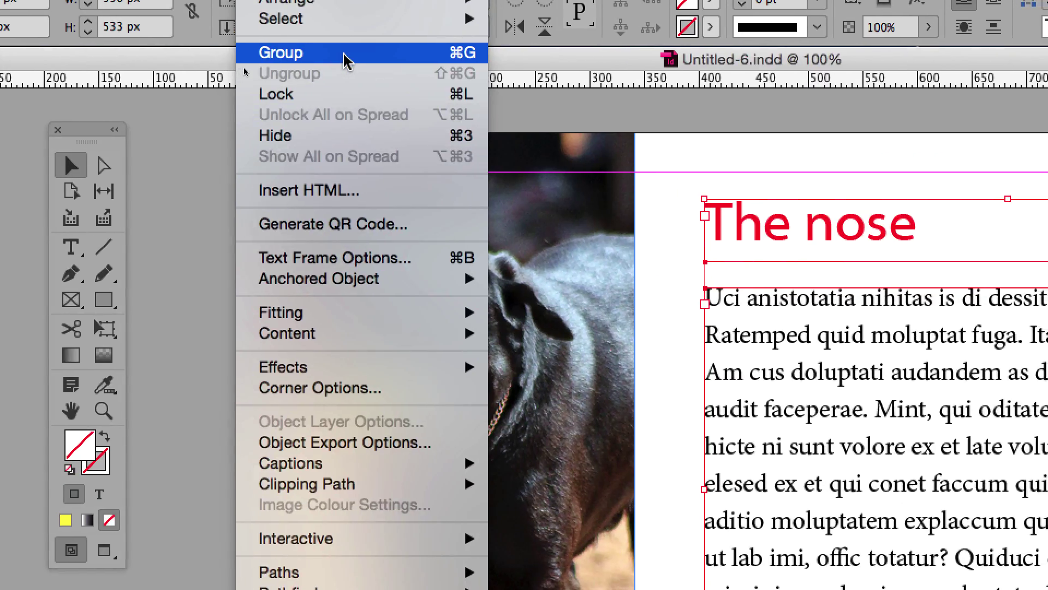
click(345, 60)
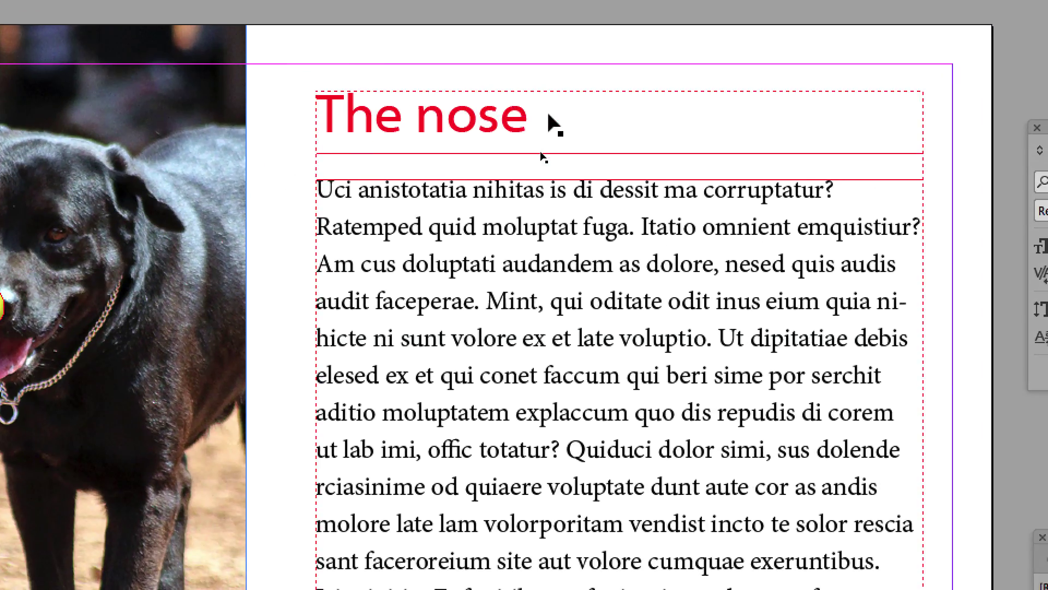
click(566, 174)
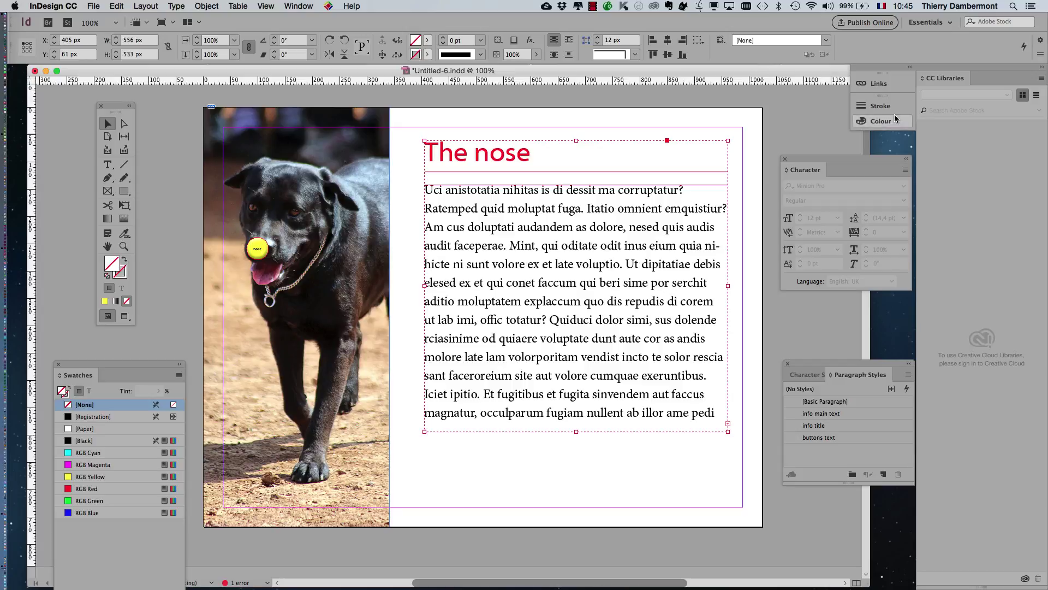
Move the Tools and Swatches panels aside to uncover the dog photo
scroll(358, 193, right, 5)
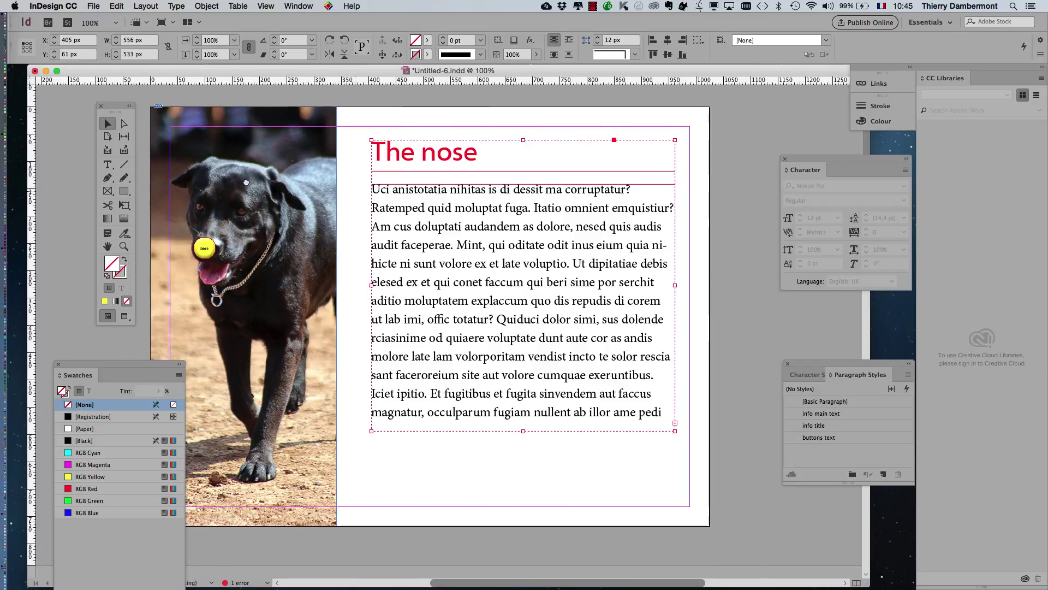
drag(121, 110, 57, 102)
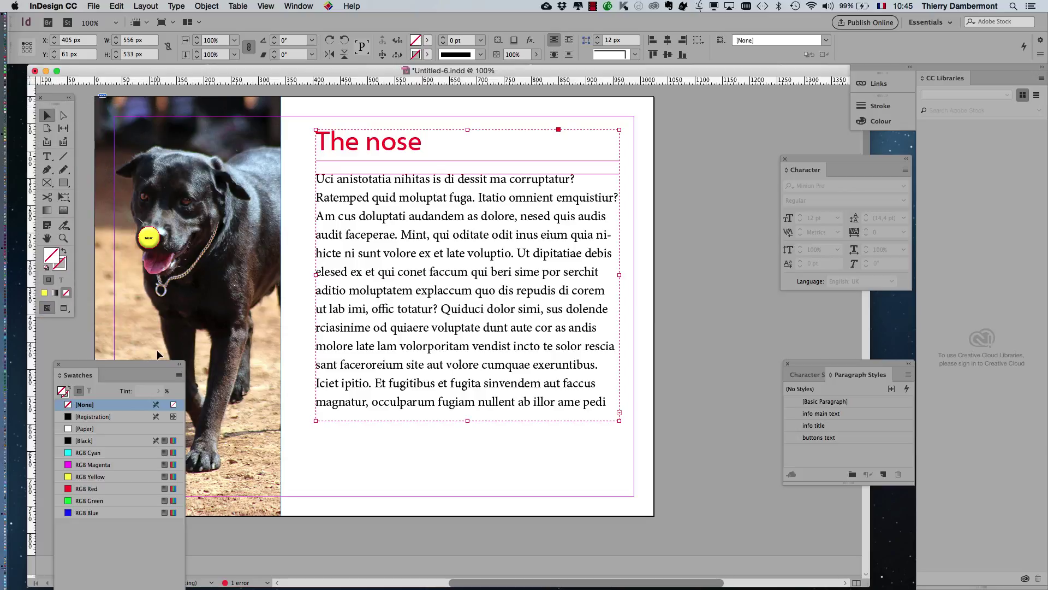
drag(183, 365, 134, 369)
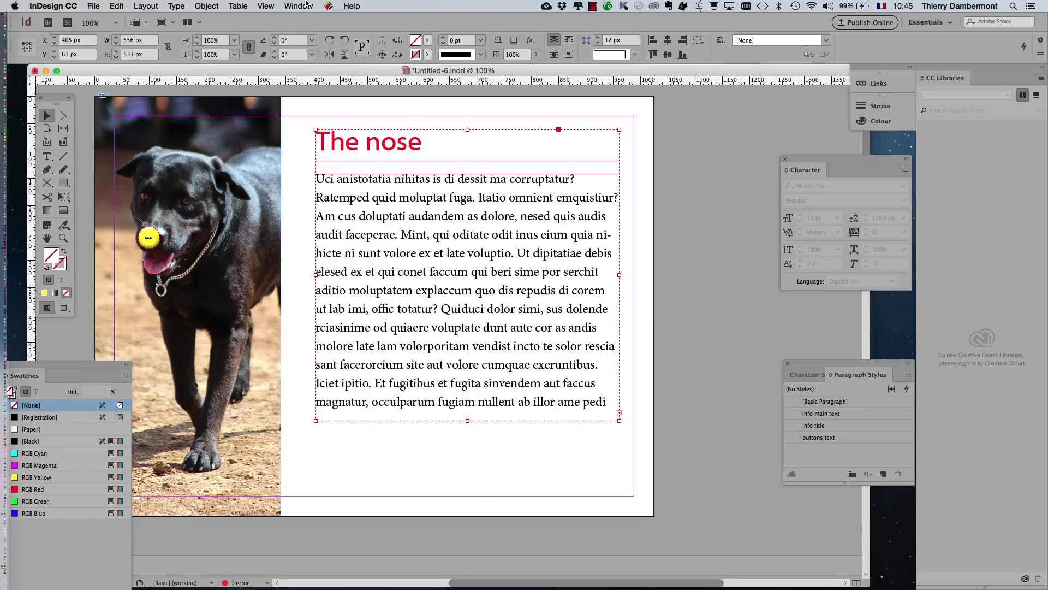
Show the Buttons and Forms panel and place it beside the text group, outside the page
click(307, 5)
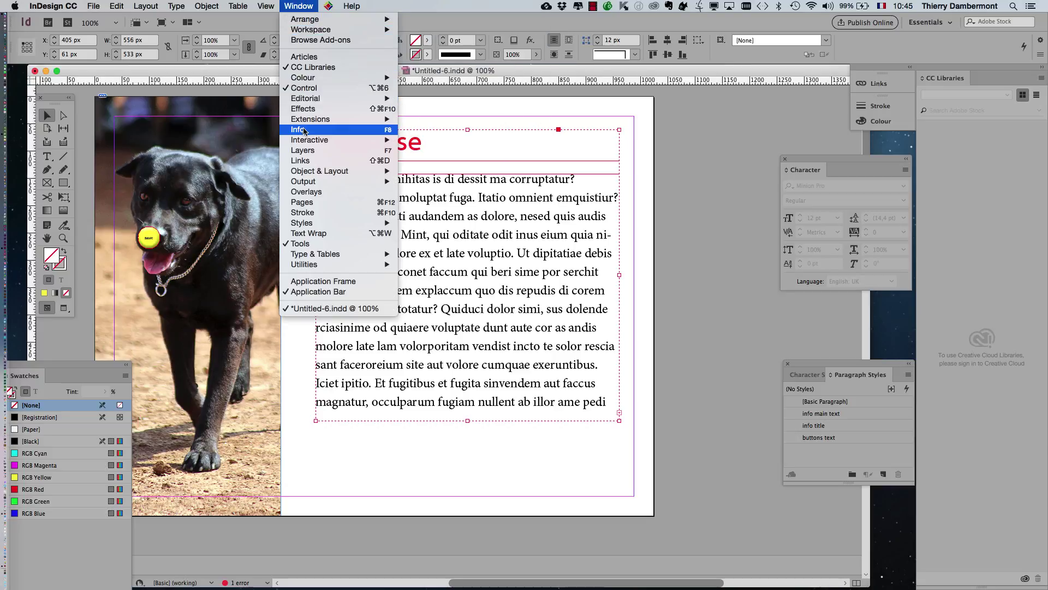
mouse_move(316, 145)
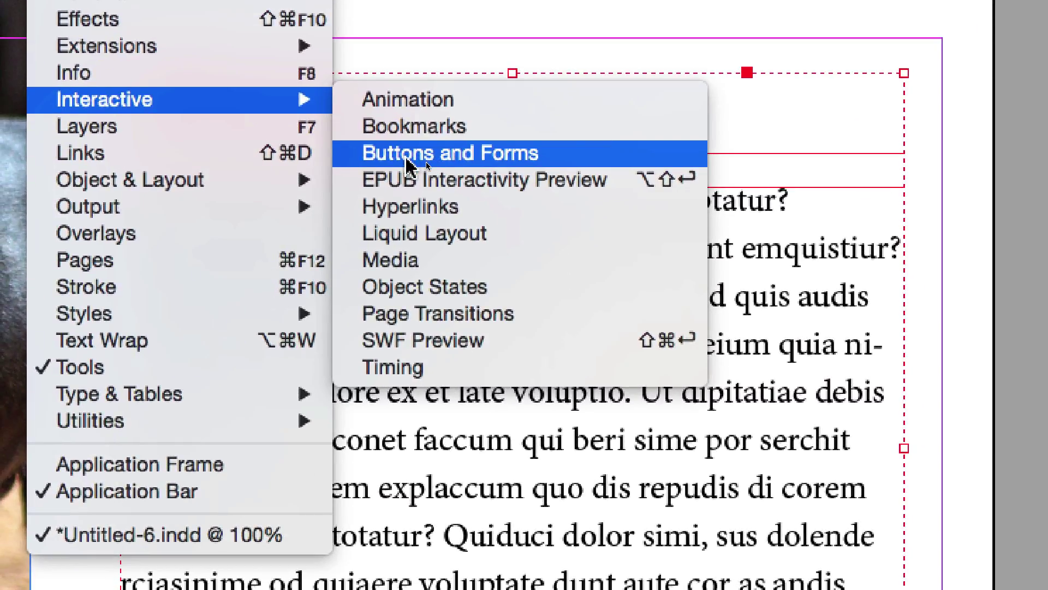
click(407, 156)
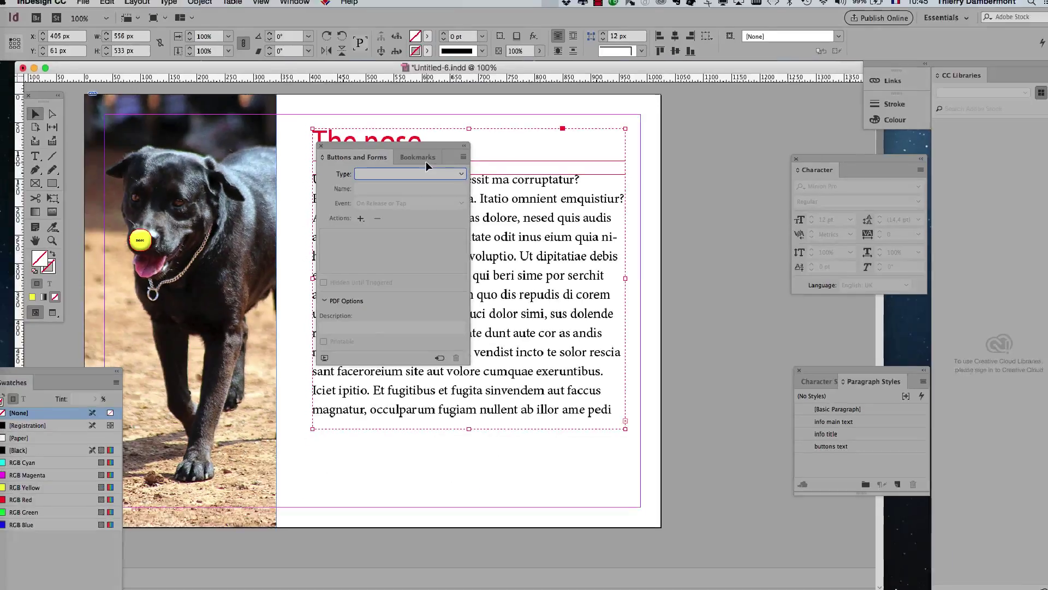
drag(385, 145, 688, 146)
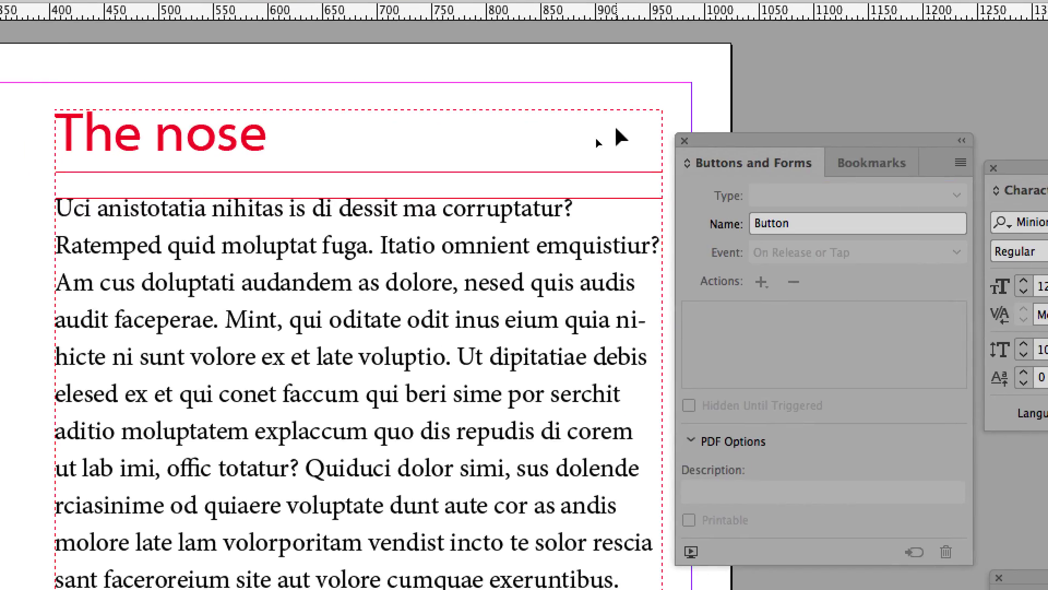
Convert the grouped title and body text into an interactive element of type Button
click(617, 130)
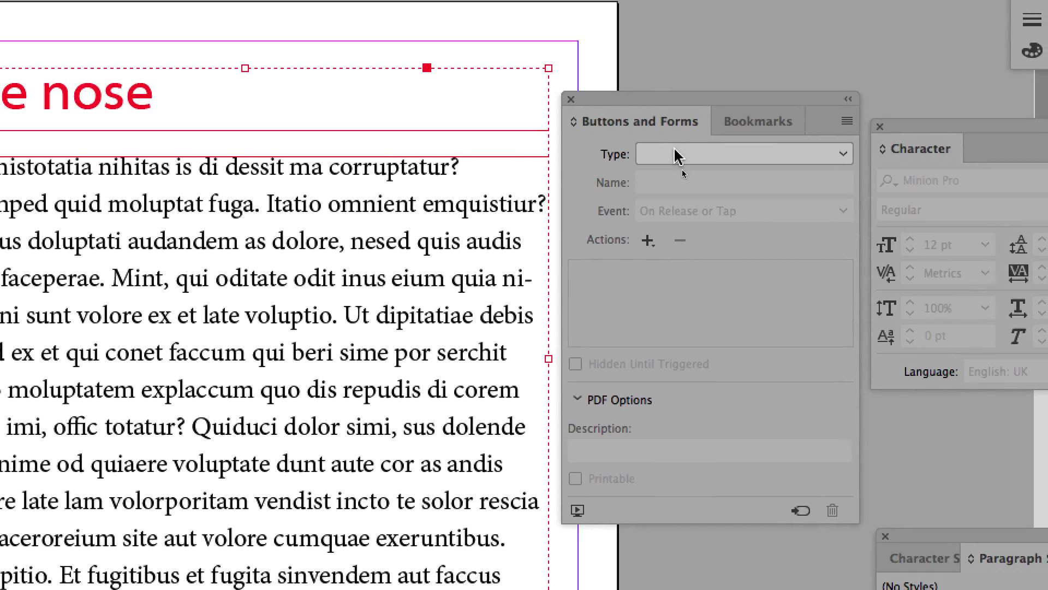
click(791, 196)
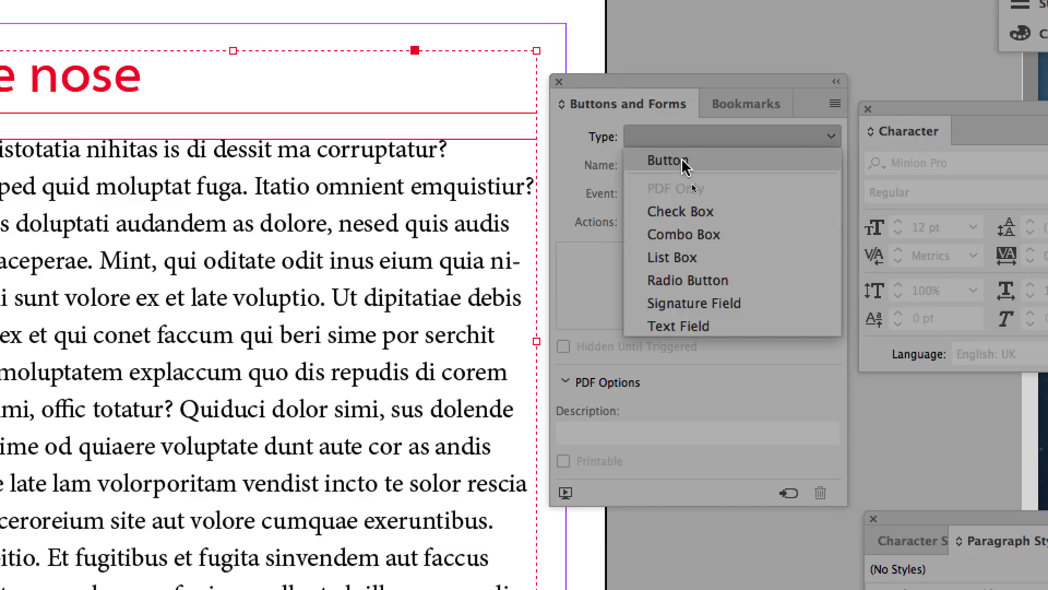
click(683, 160)
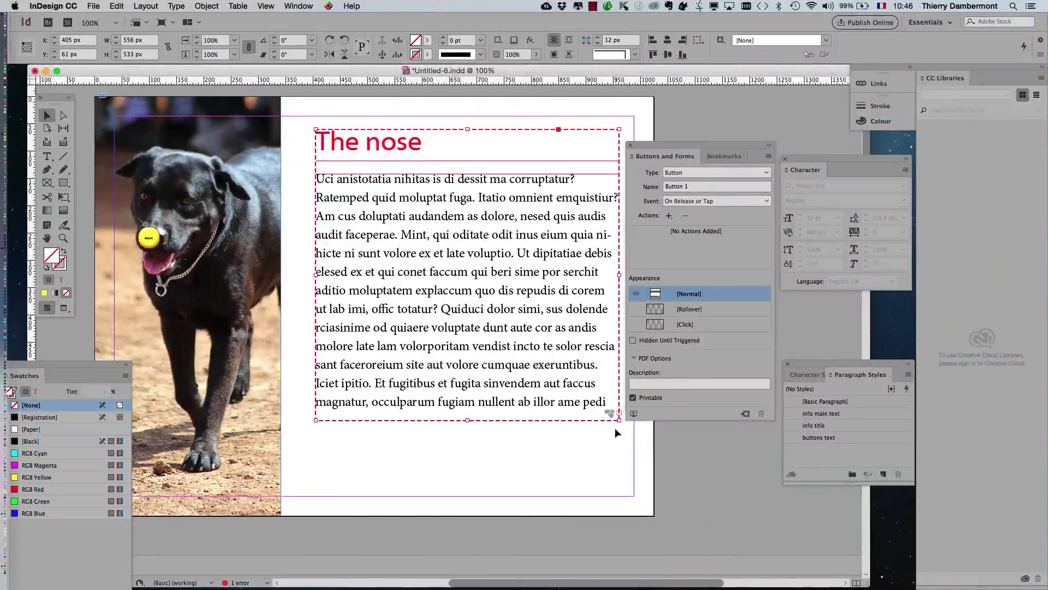
Rearrange the Buttons and Forms, Character and Paragraph Styles panels so that they no longer overlap
drag(659, 158, 690, 152)
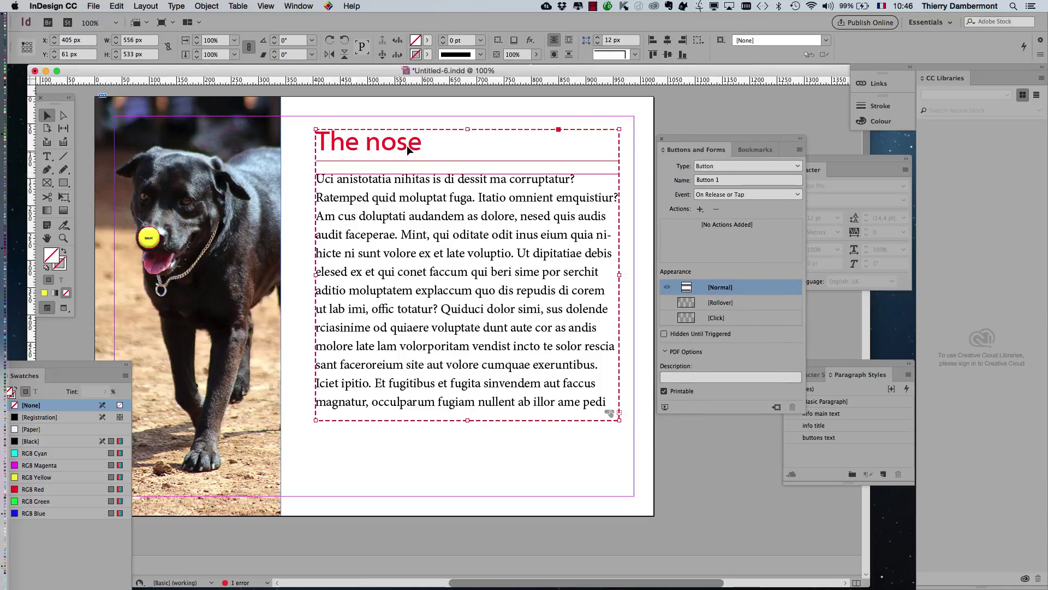
click(824, 212)
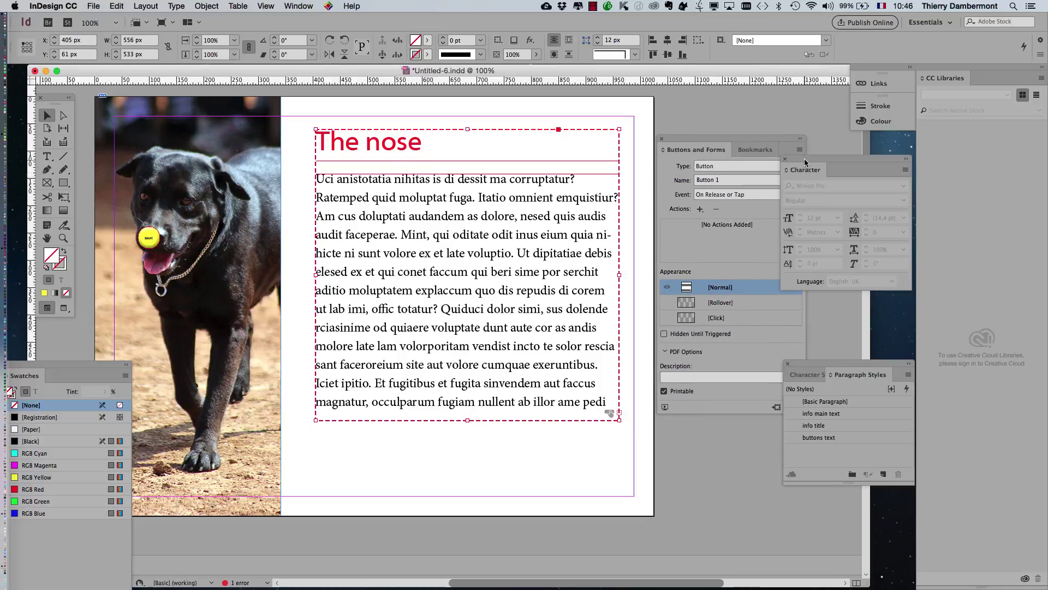
drag(805, 162, 878, 174)
drag(796, 371, 884, 383)
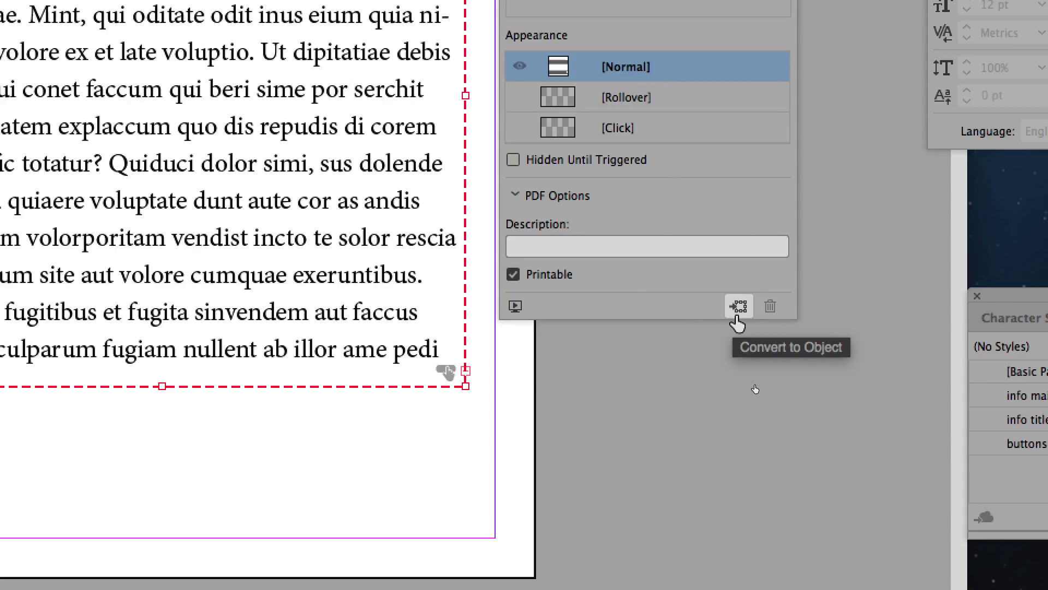
Practise converting the text button back to a plain object and making it a Button again
click(736, 316)
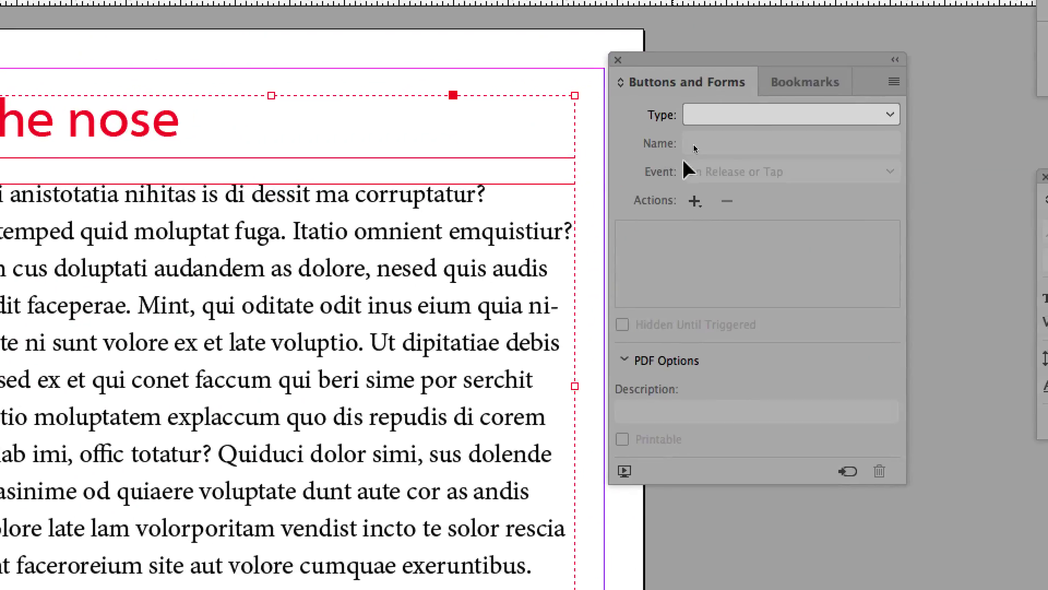
click(698, 147)
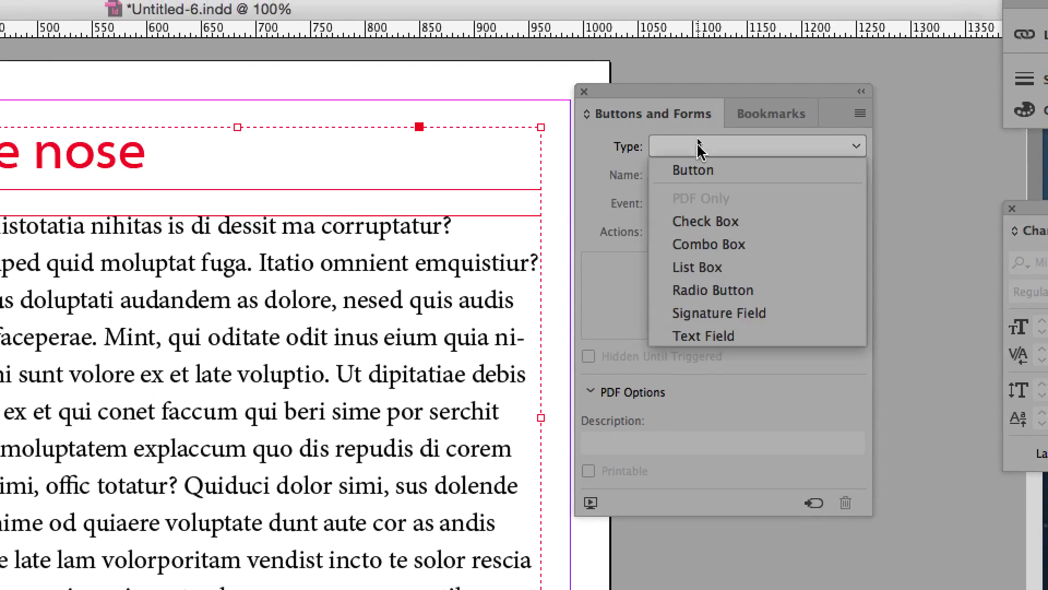
click(721, 170)
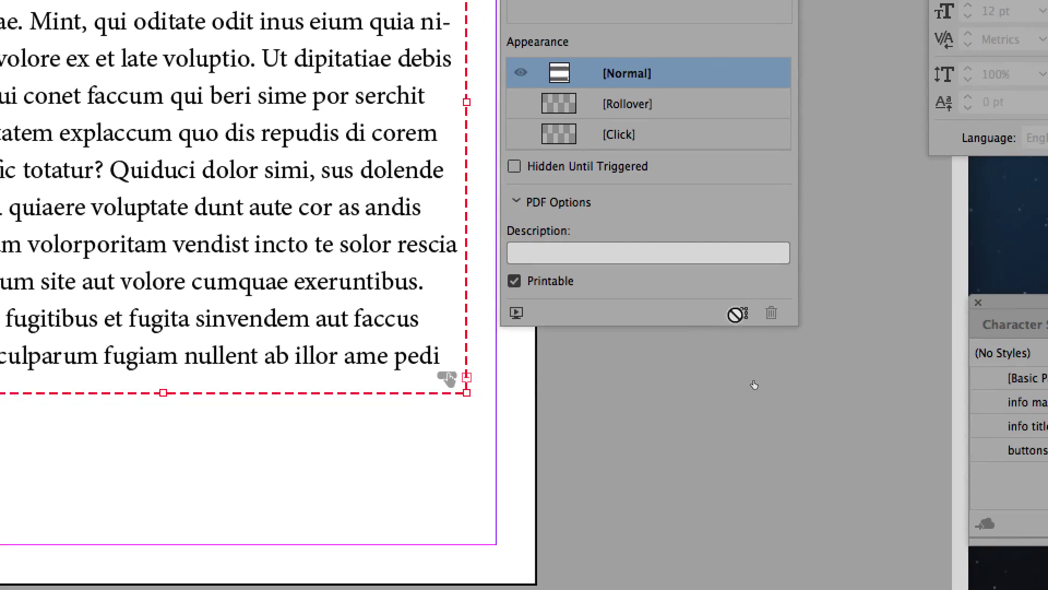
click(738, 312)
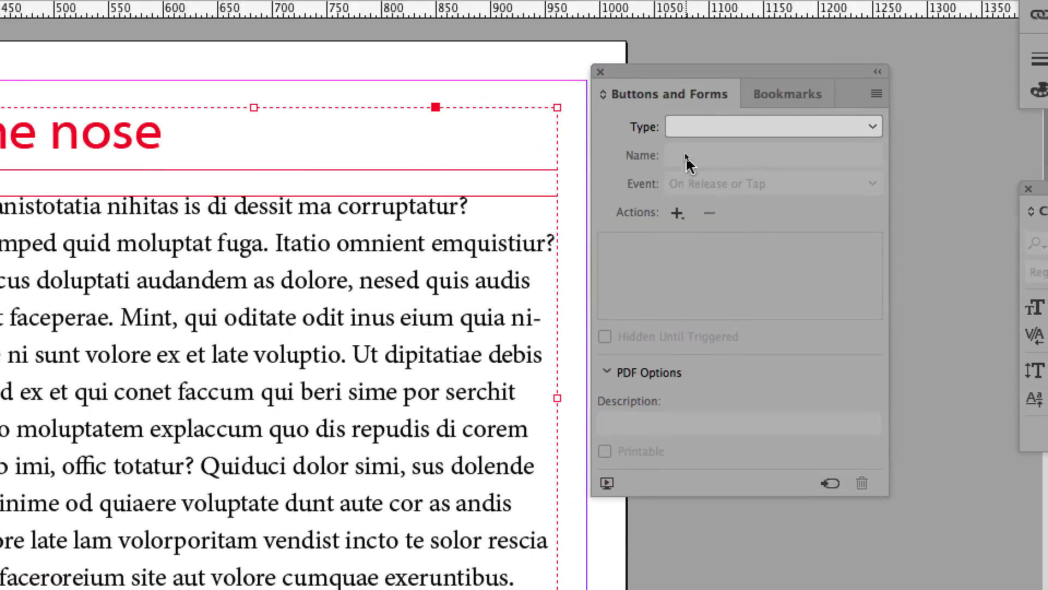
click(710, 126)
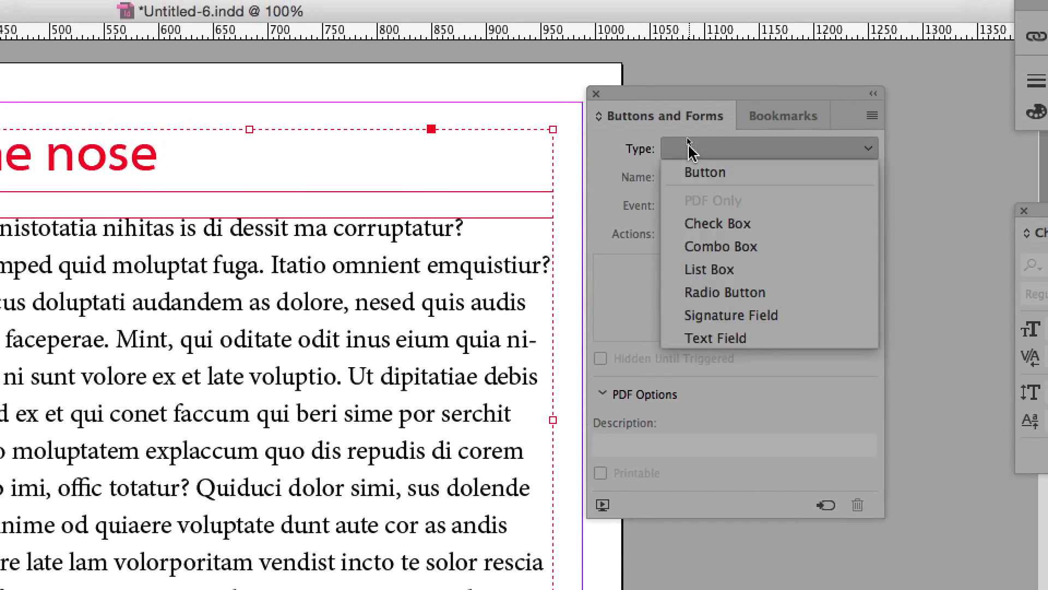
click(695, 156)
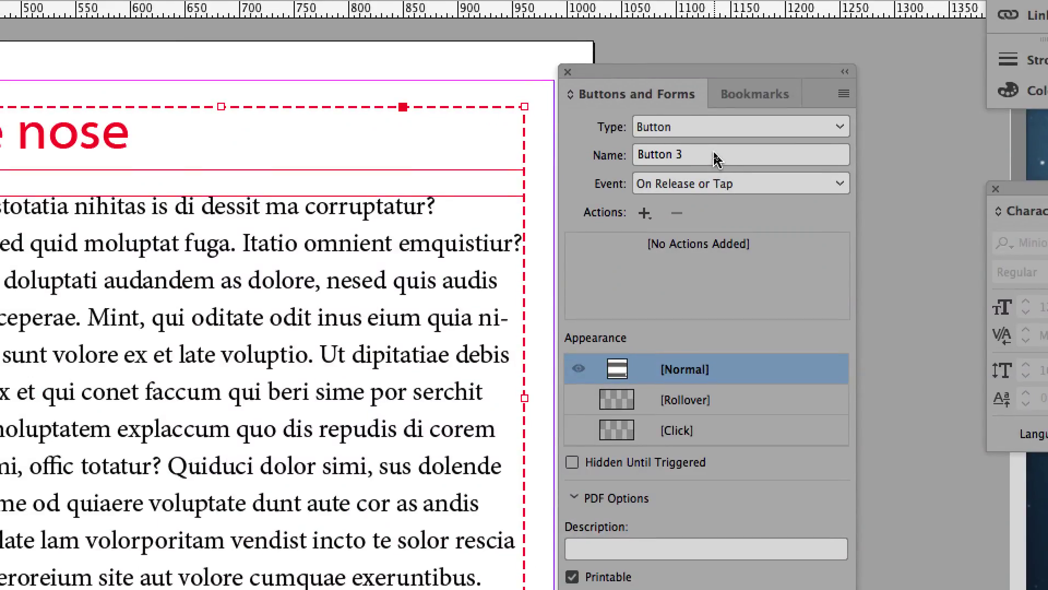
Name the text group's button "blackdog-text"
click(612, 156)
text(blackdog text)
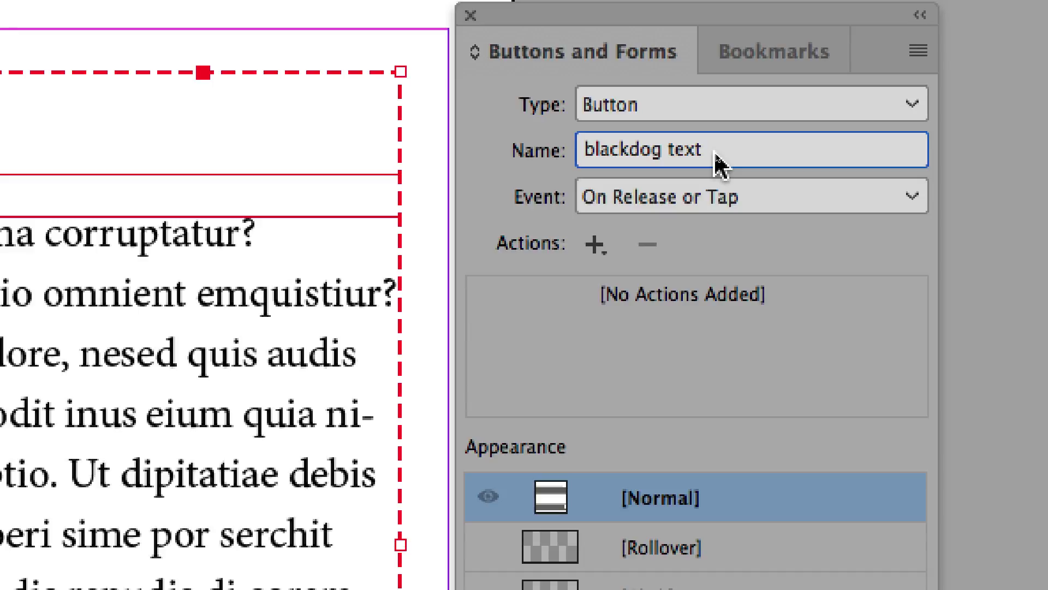
click(704, 158)
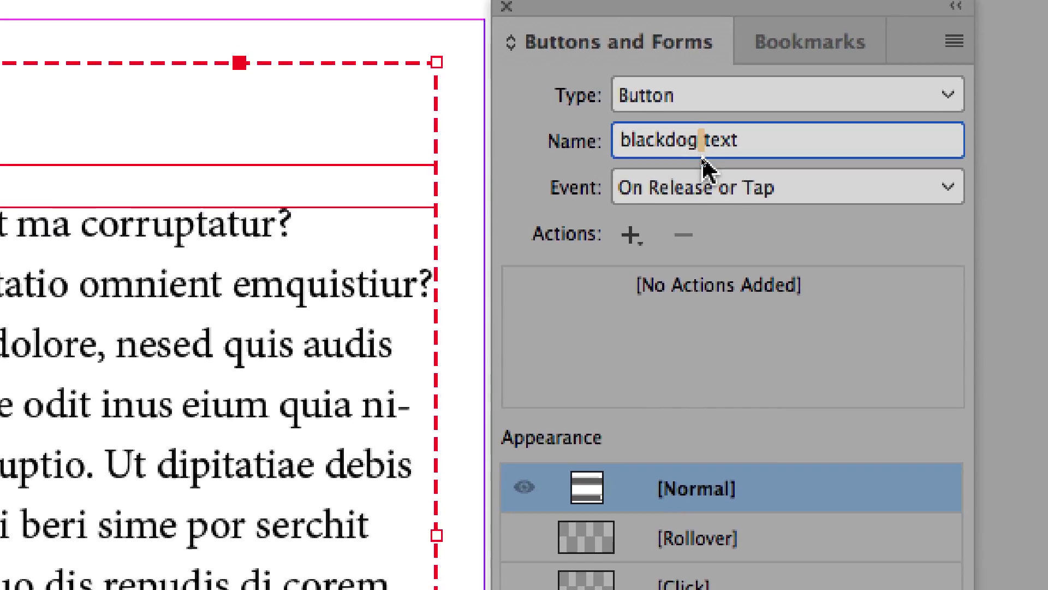
text(-)
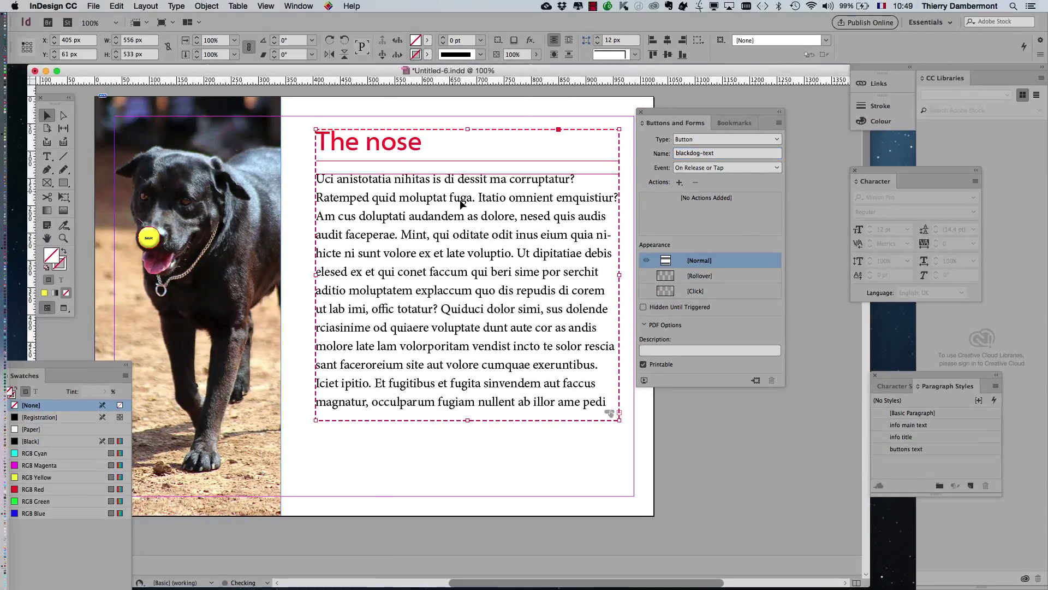
Move the Buttons and Forms panel farther from the page and leave the nose and text buttons deselected
drag(690, 112, 746, 123)
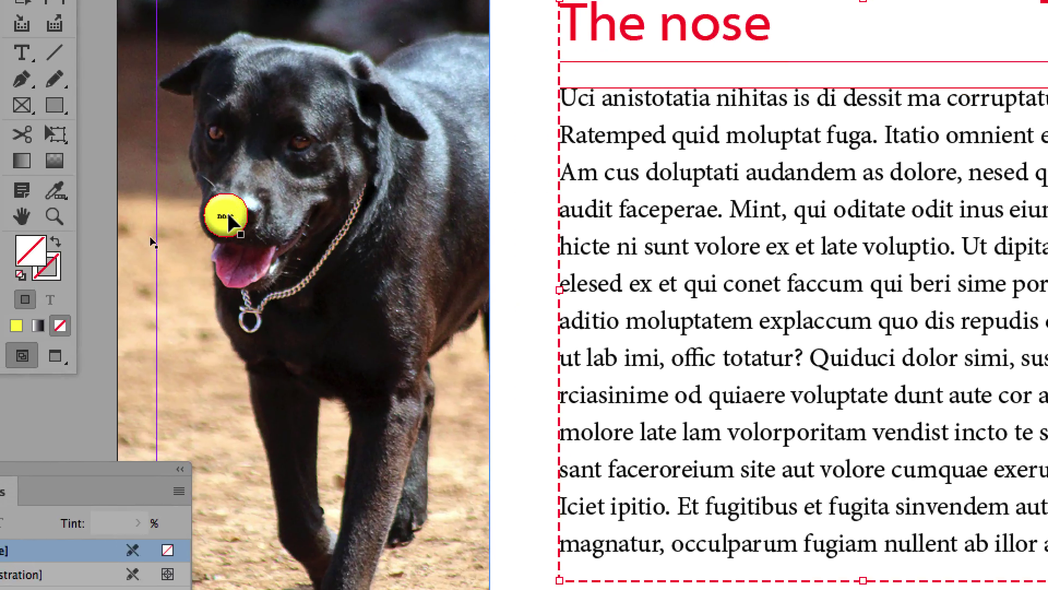
click(12, 311)
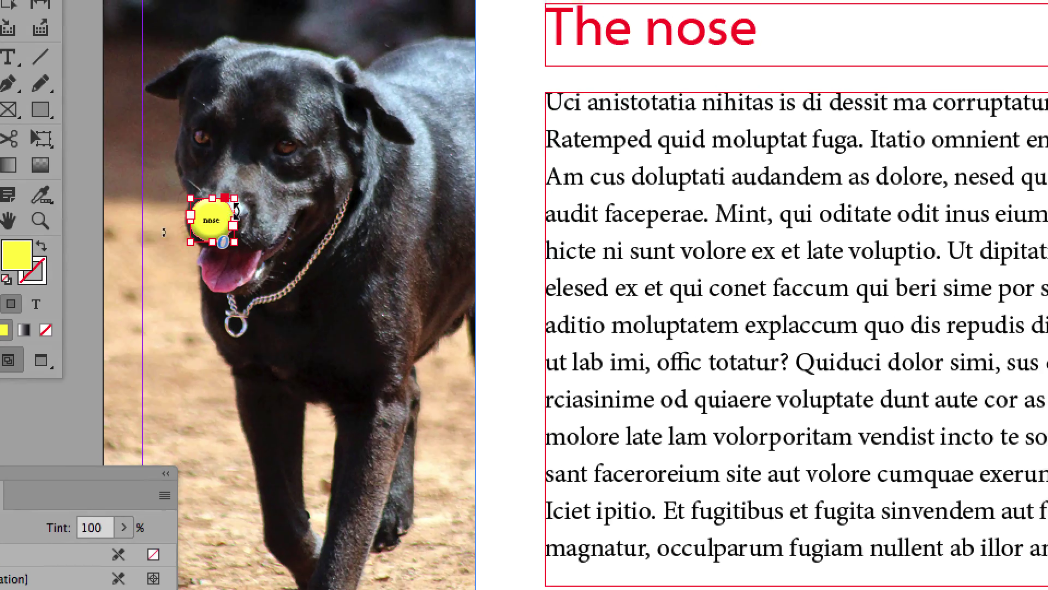
click(628, 143)
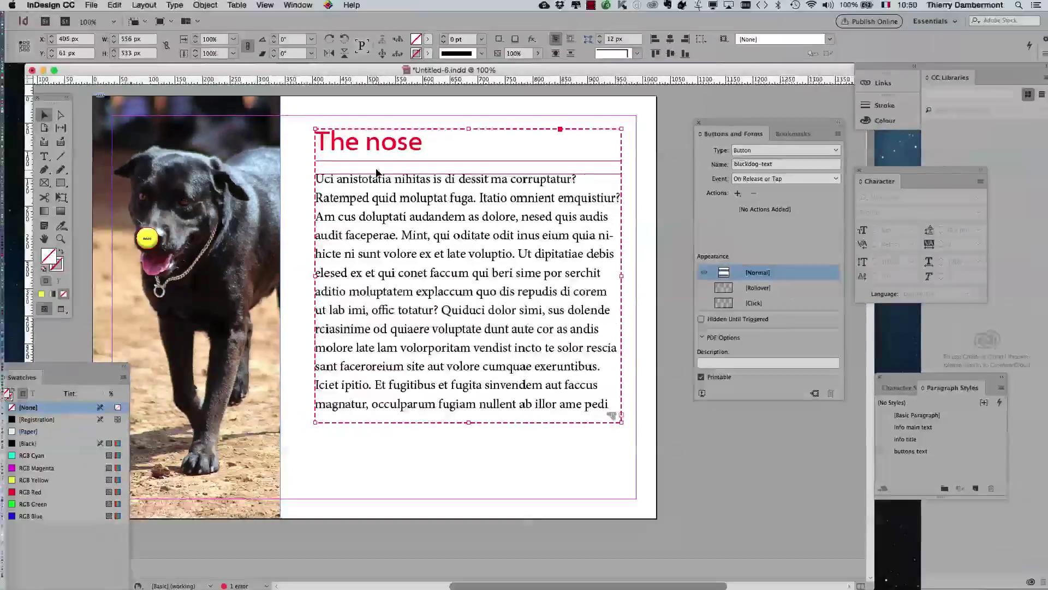
drag(730, 123, 766, 130)
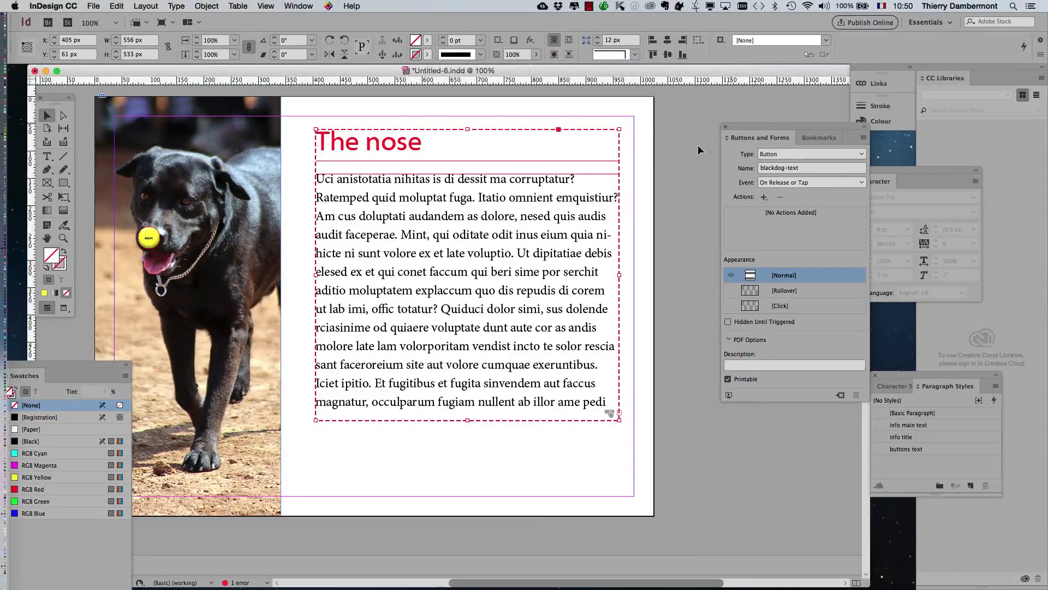
click(682, 218)
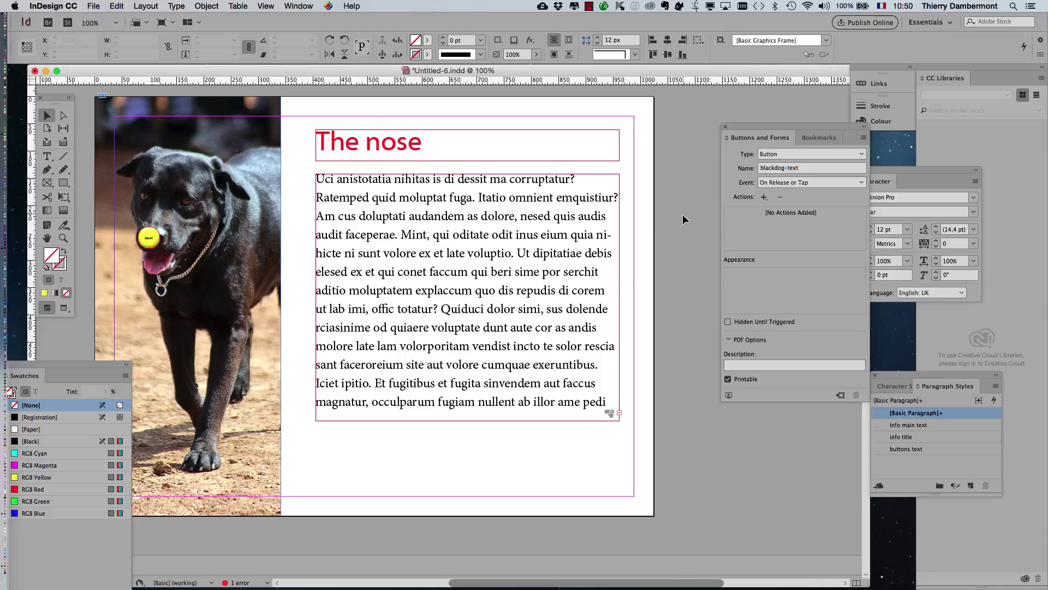